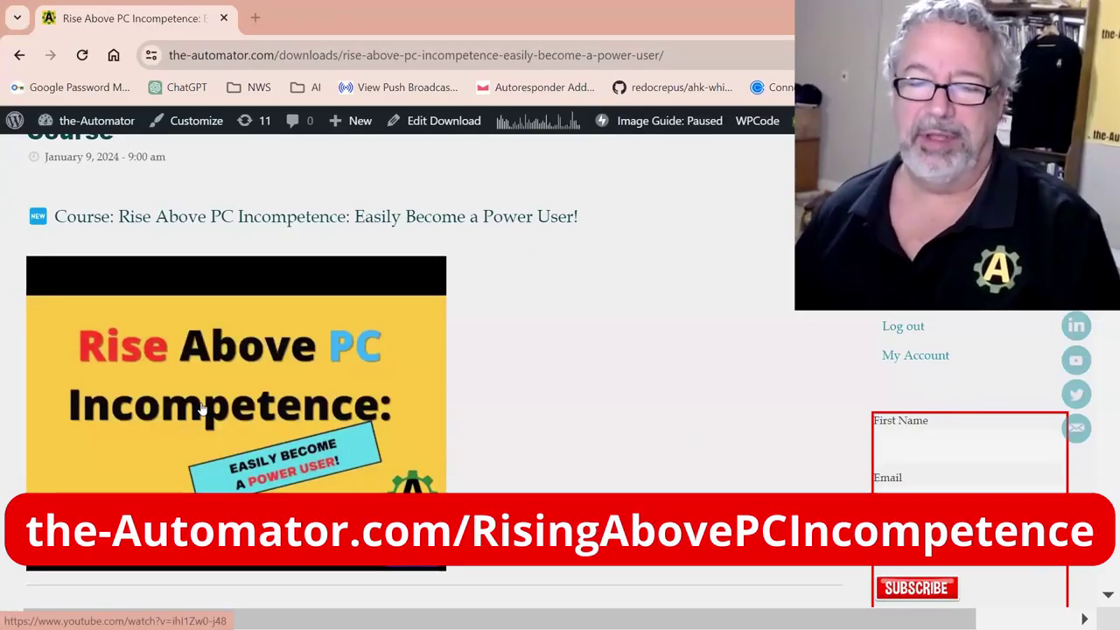
Scroll the course outline to the General Office list, highlighting the Keyboard Shortcuts and Navigation heading
{"action": "scroll", "coordinate": [540, 274], "scroll_direction": "down", "scroll_amount": 7}
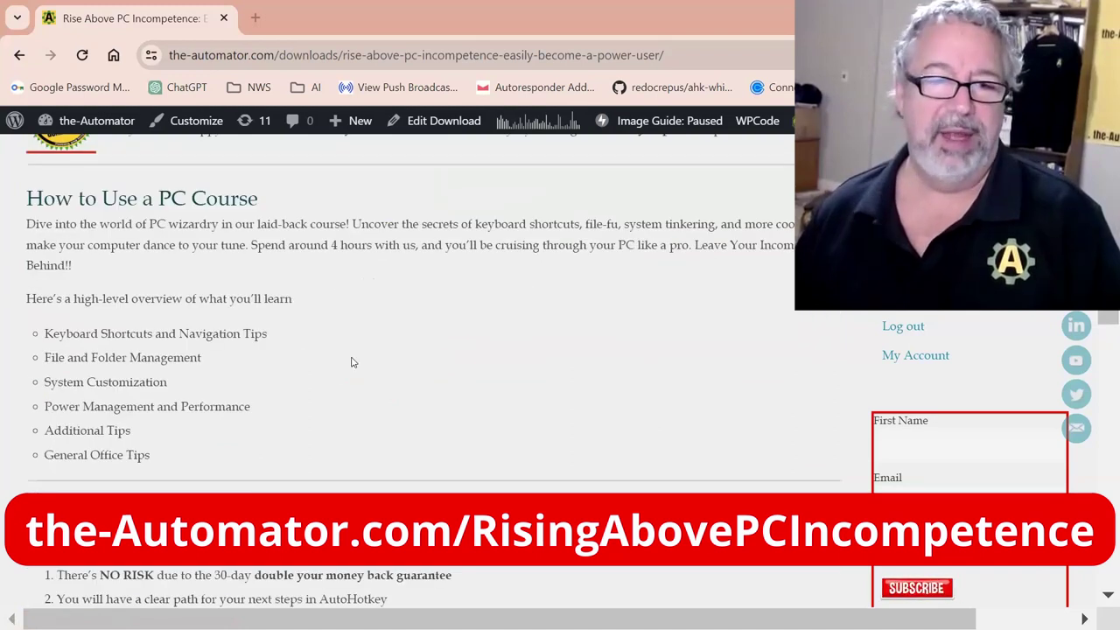
{"action": "scroll", "coordinate": [442, 339], "scroll_direction": "down", "scroll_amount": 6}
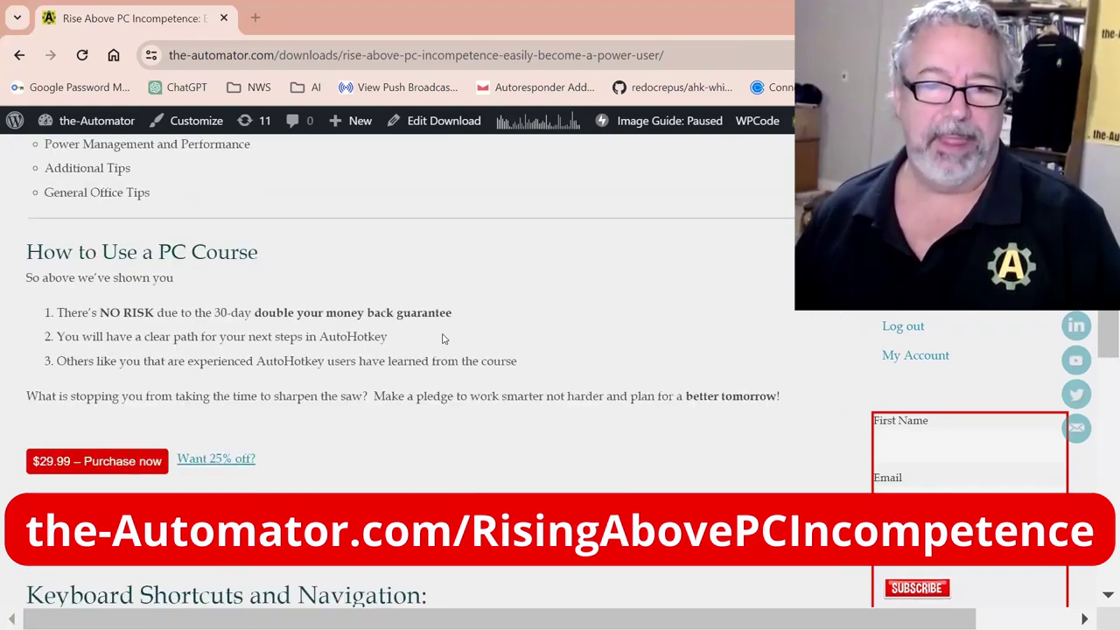
{"action": "left_click_drag", "start_coordinate": [84, 245], "coordinate": [421, 247]}
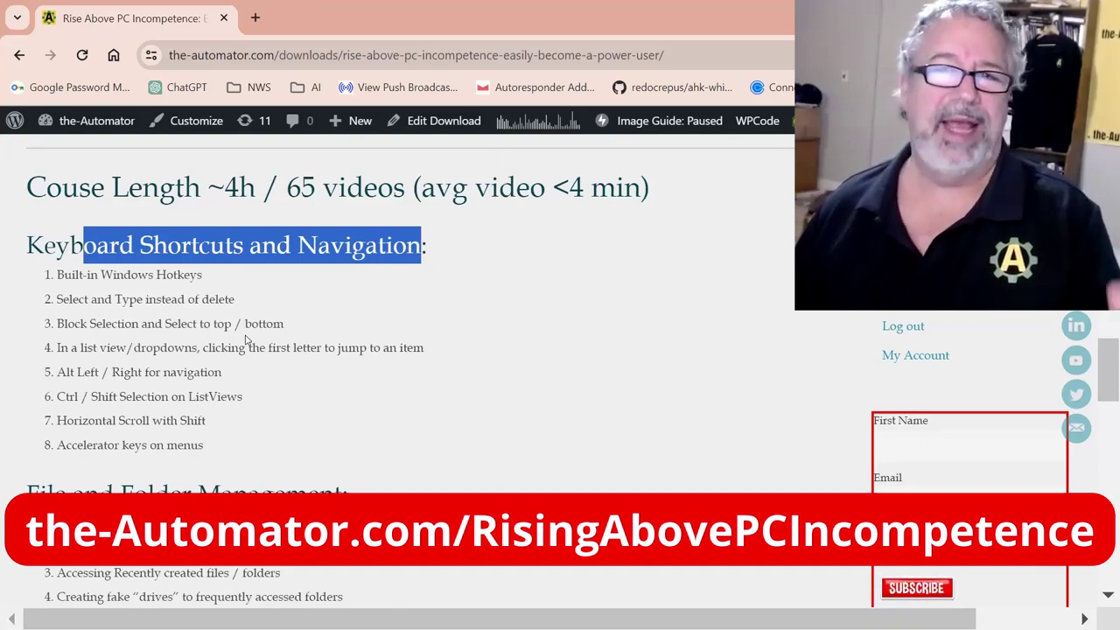
{"action": "scroll", "coordinate": [423, 394], "scroll_direction": "down", "scroll_amount": 2}
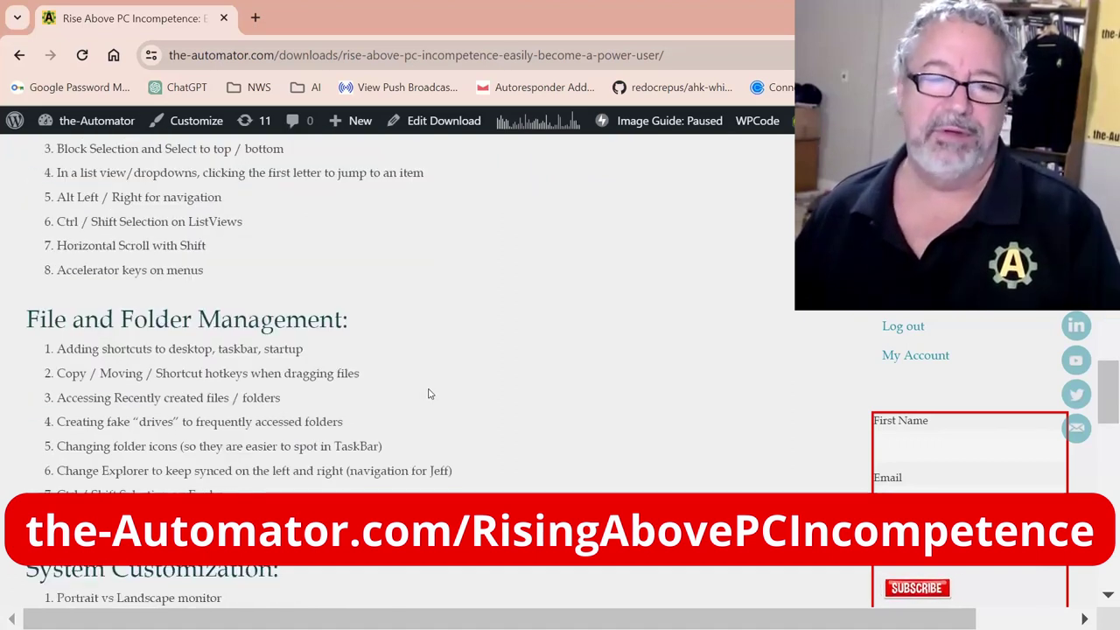
{"action": "scroll", "coordinate": [427, 394], "scroll_direction": "down", "scroll_amount": 3}
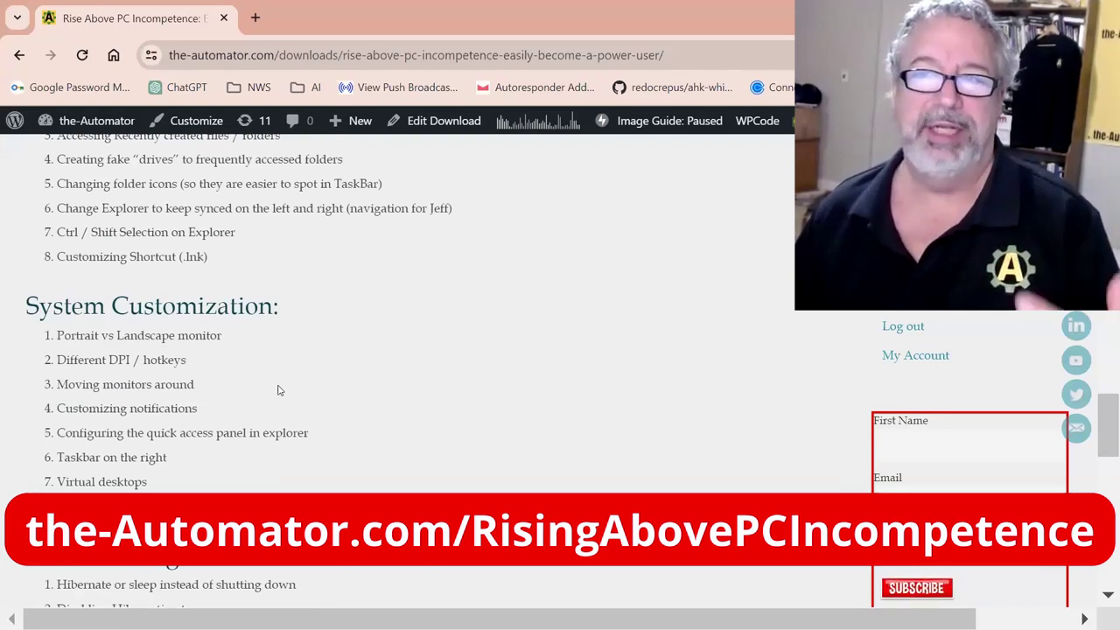
{"action": "scroll", "coordinate": [283, 390], "scroll_direction": "down", "scroll_amount": 5}
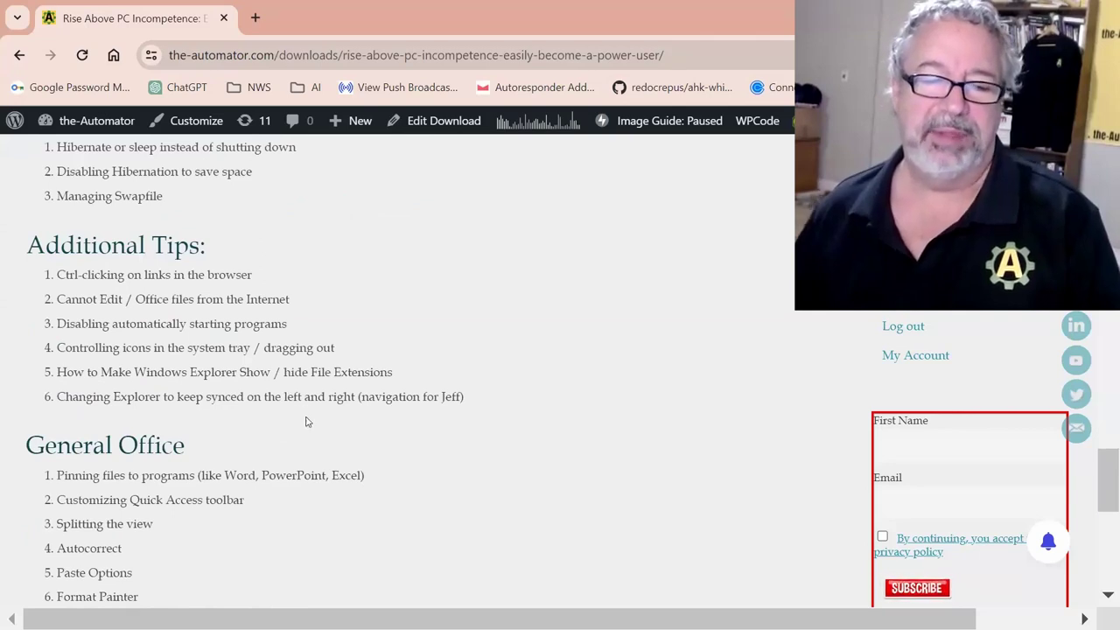
{"action": "scroll", "coordinate": [306, 421], "scroll_direction": "down", "scroll_amount": 1}
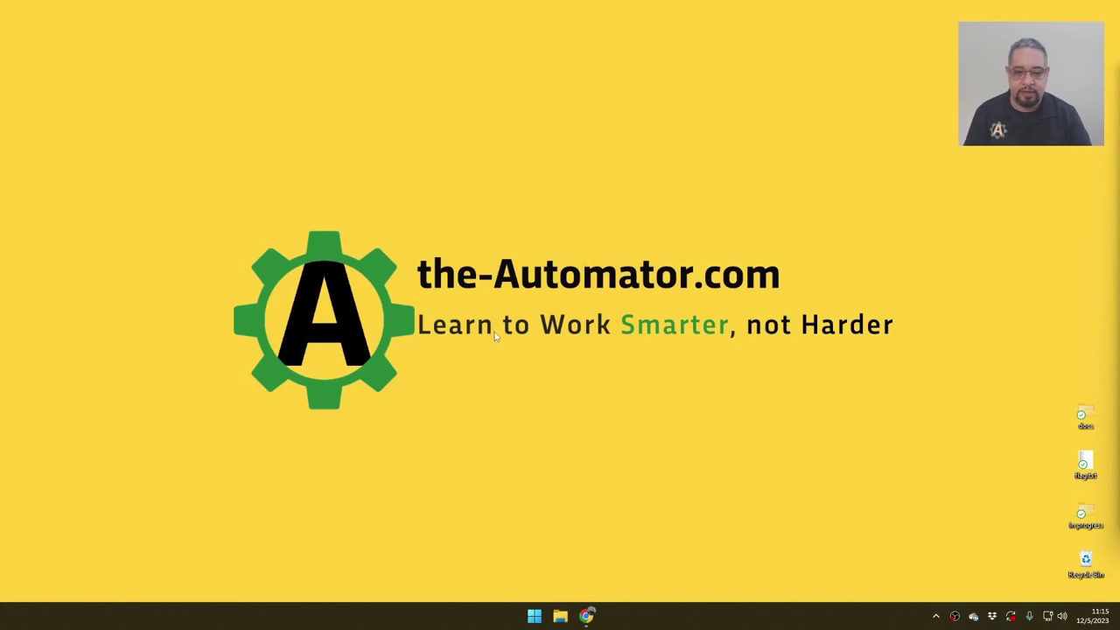
Open a new File Explorer window at Documents › AutoHotkey › v1 and move it up-right
{"action": "key", "text": "super+e"}
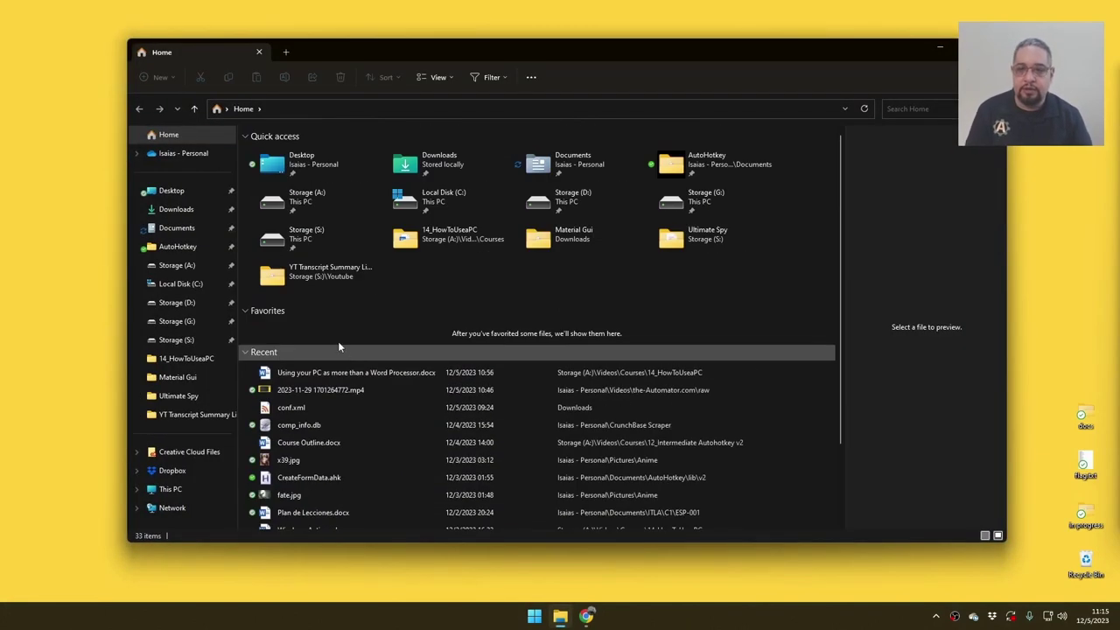
{"action": "left_click", "coordinate": [181, 248]}
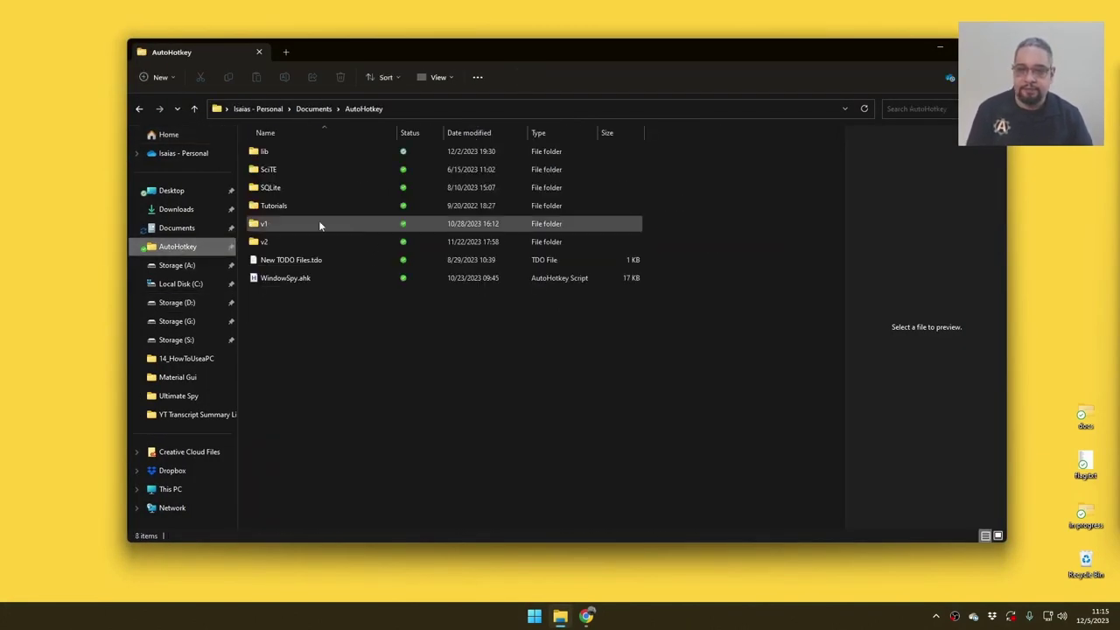
{"action": "double_click", "coordinate": [288, 224]}
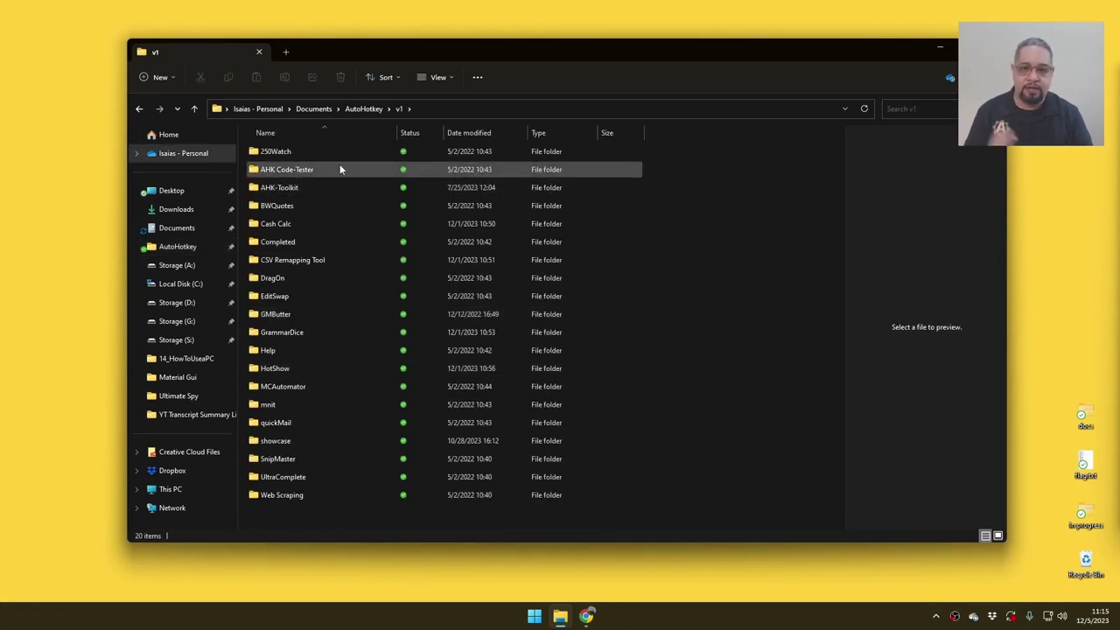
{"action": "left_click_drag", "start_coordinate": [456, 47], "coordinate": [671, 23]}
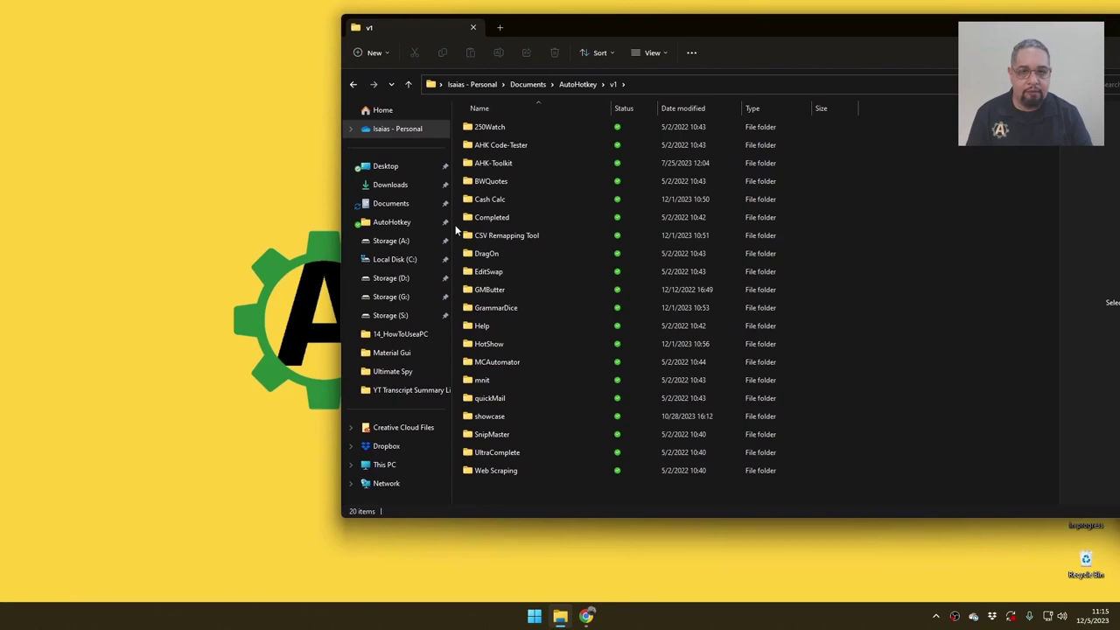
Carry the Help folder over the desktop and back into the v1 list without dropping it
{"action": "left_click", "coordinate": [482, 329]}
{"action": "mouse_move", "coordinate": [482, 330]}
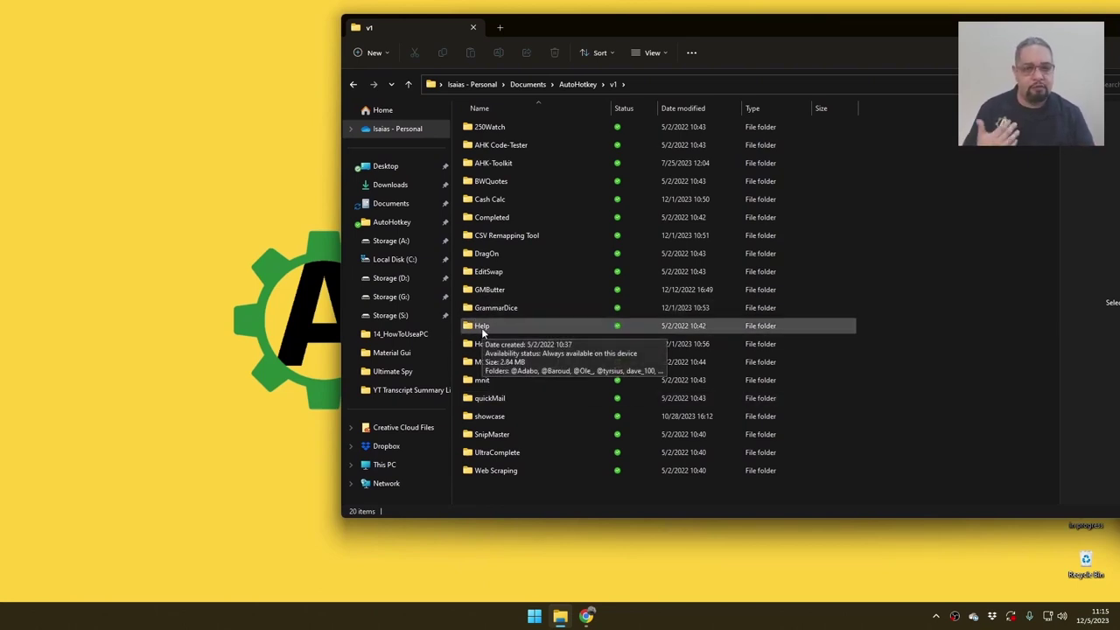
{"action": "left_click_drag", "start_coordinate": [482, 331], "coordinate": [223, 322]}
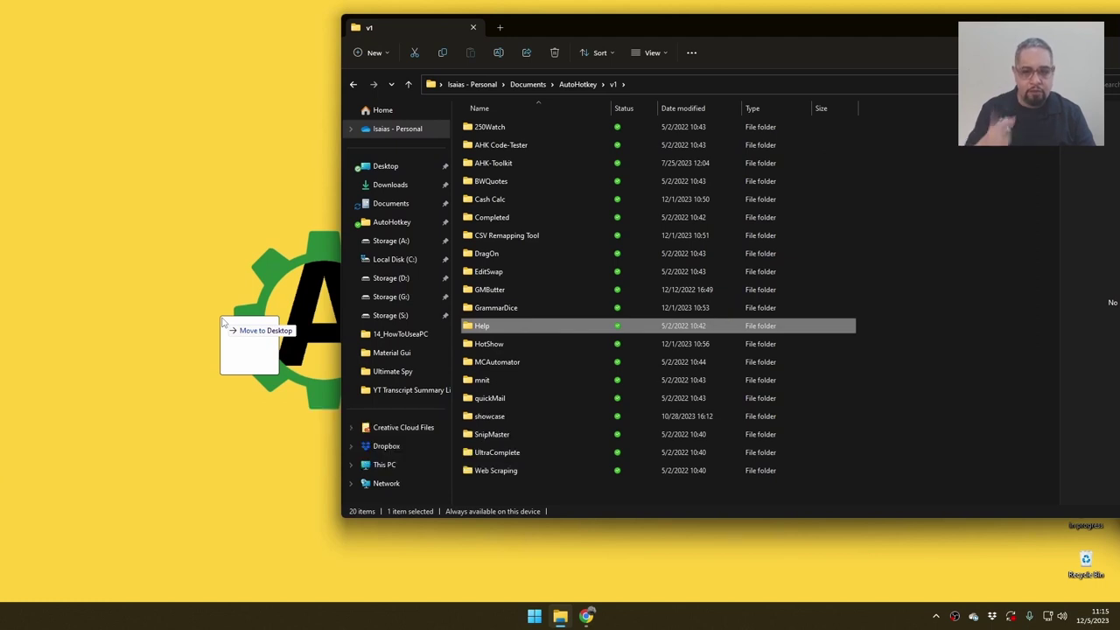
{"action": "left_click_drag", "start_coordinate": [223, 322], "coordinate": [223, 318]}
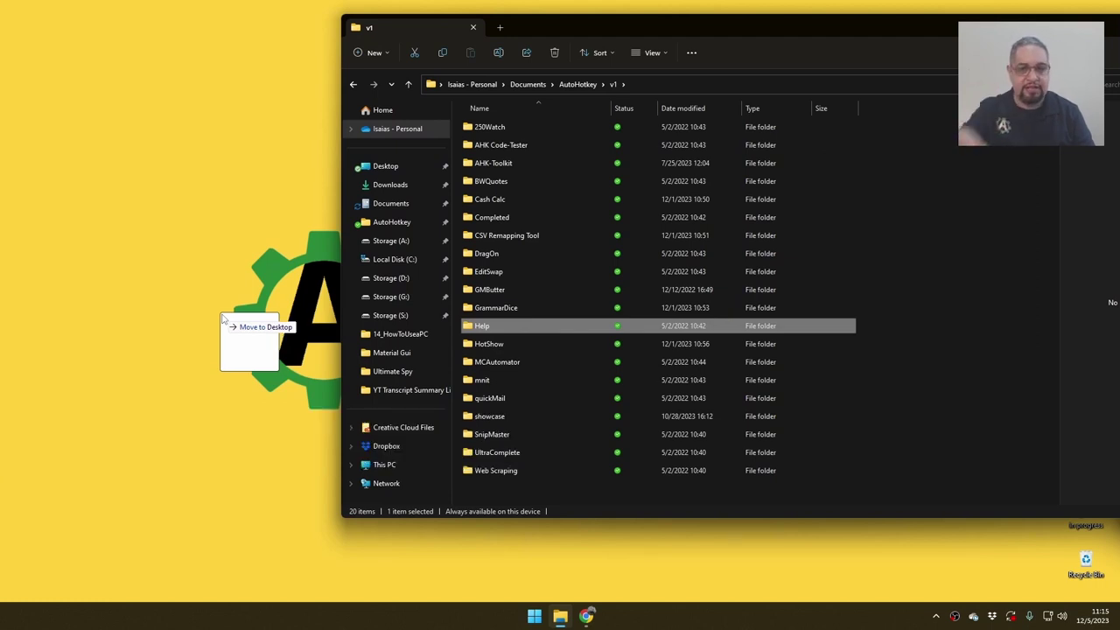
{"action": "left_click_drag", "start_coordinate": [222, 318], "coordinate": [494, 329]}
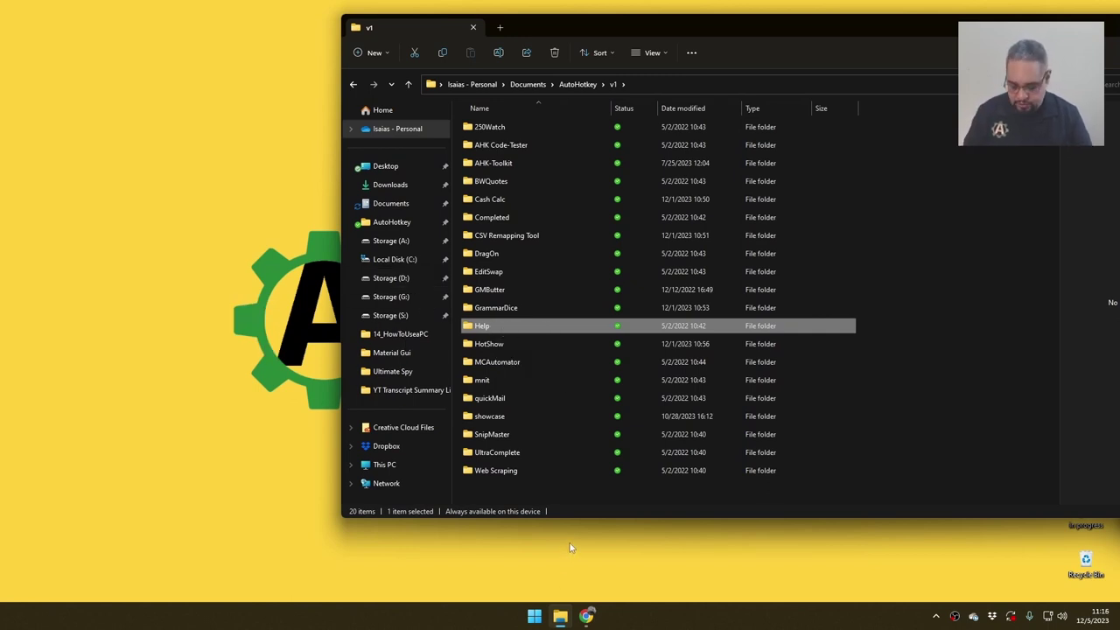
Open a second File Explorer window on Storage (S:), narrowed and parked top-left
{"action": "key", "text": "super+e"}
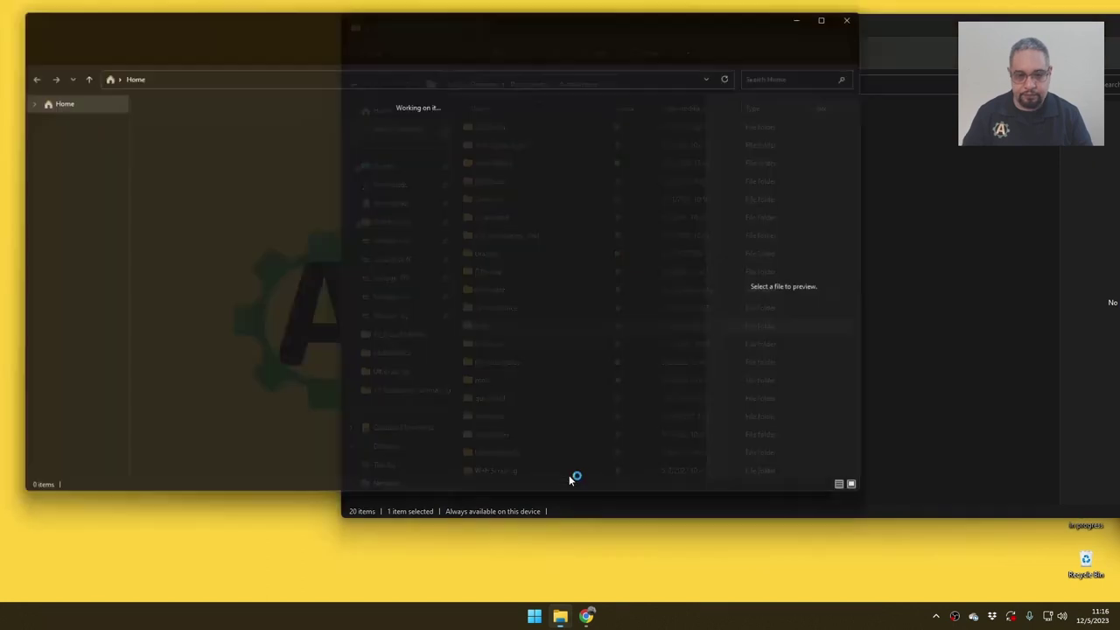
{"action": "left_click", "coordinate": [53, 301]}
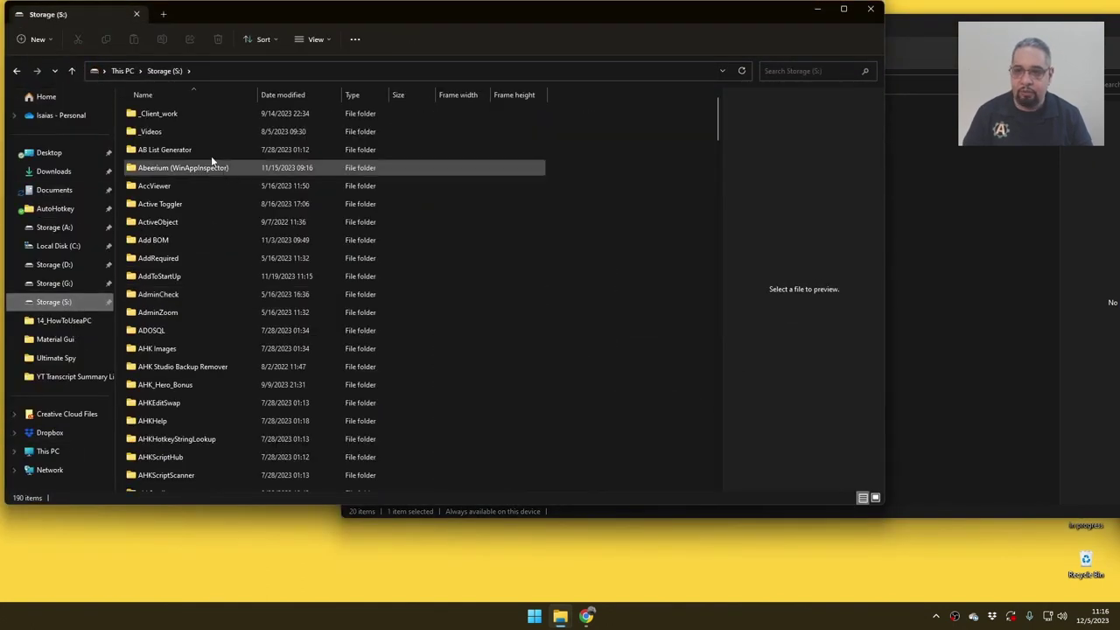
{"action": "left_click_drag", "start_coordinate": [348, 23], "coordinate": [403, 106]}
{"action": "left_click_drag", "start_coordinate": [937, 251], "coordinate": [488, 251]}
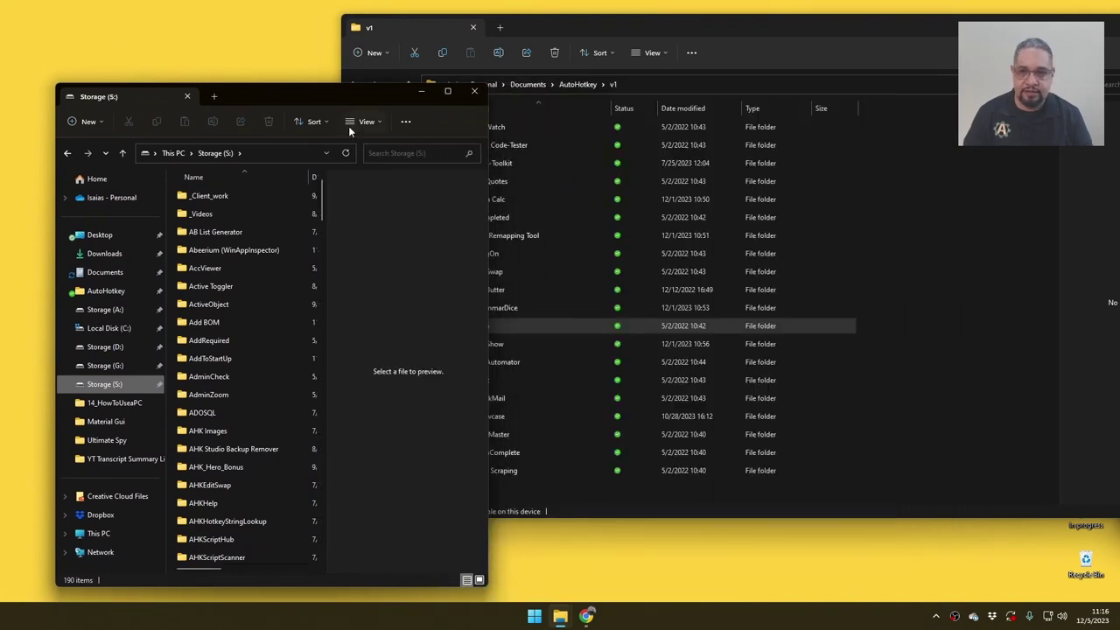
{"action": "left_click_drag", "start_coordinate": [326, 94], "coordinate": [283, 45]}
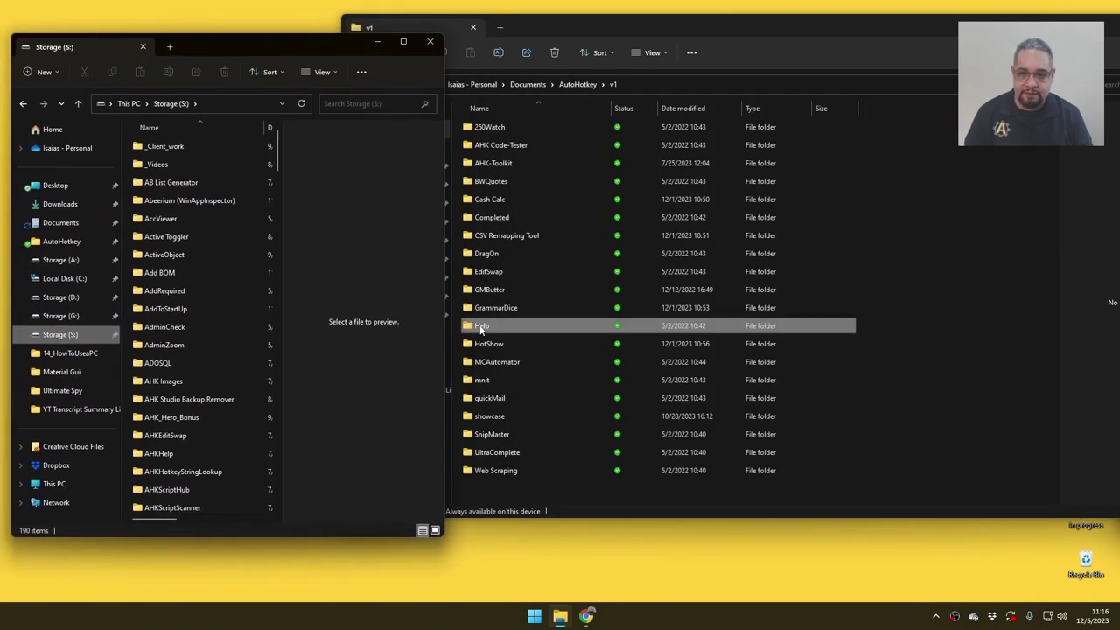
Drag the Help folder over Storage (S:), then drop it onto the desktop to move it
{"action": "left_click_drag", "start_coordinate": [481, 326], "coordinate": [125, 151]}
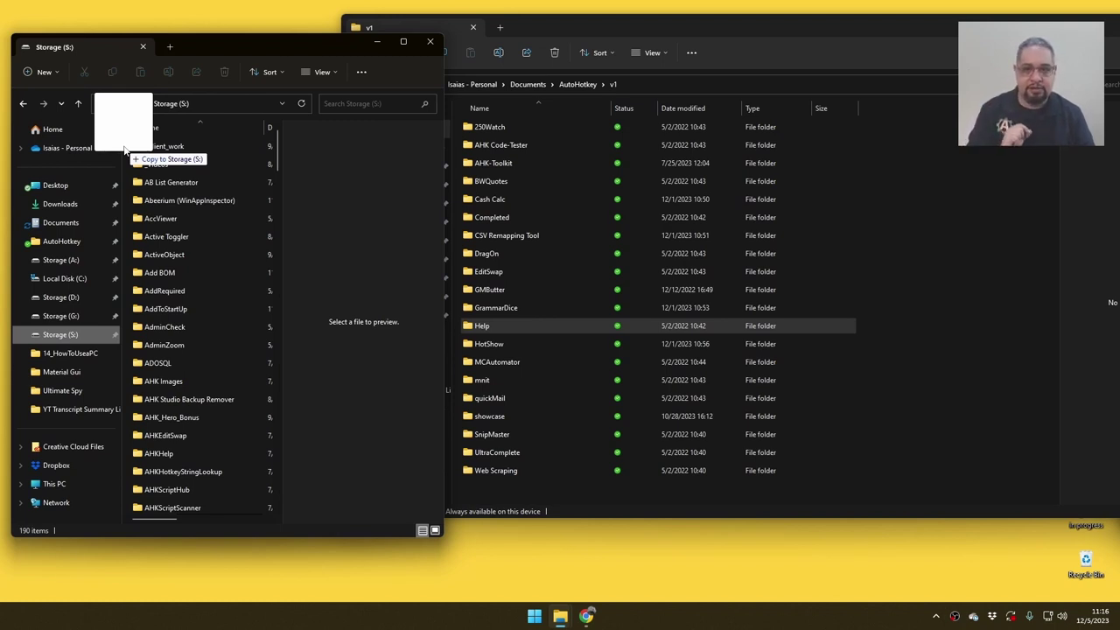
{"action": "left_click_drag", "start_coordinate": [125, 151], "coordinate": [770, 326]}
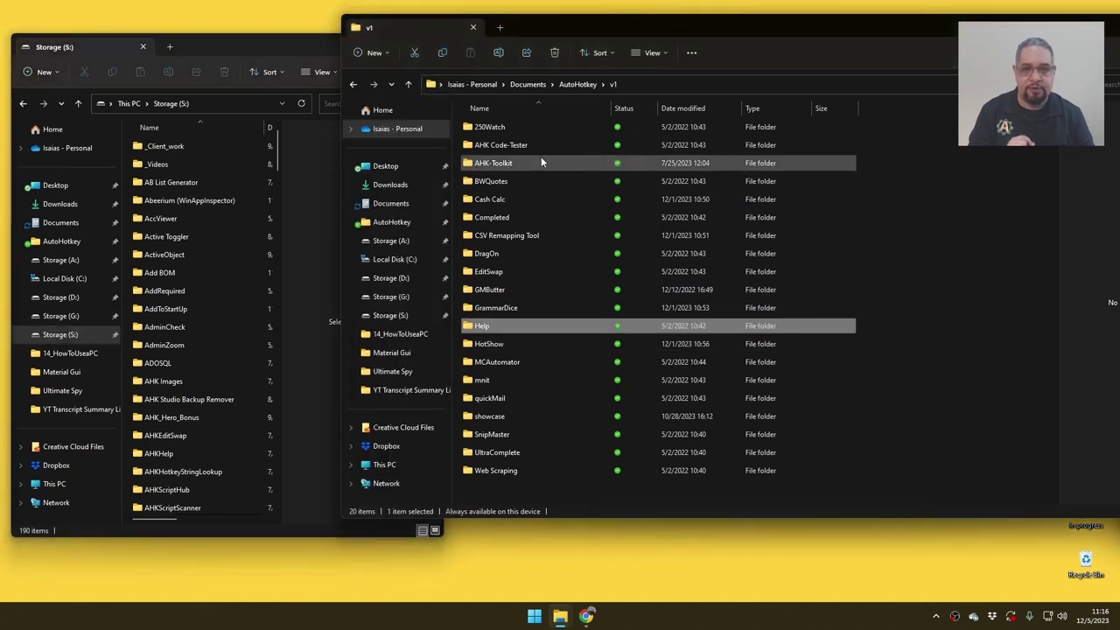
{"action": "left_click", "coordinate": [435, 88]}
{"action": "left_click", "coordinate": [440, 84]}
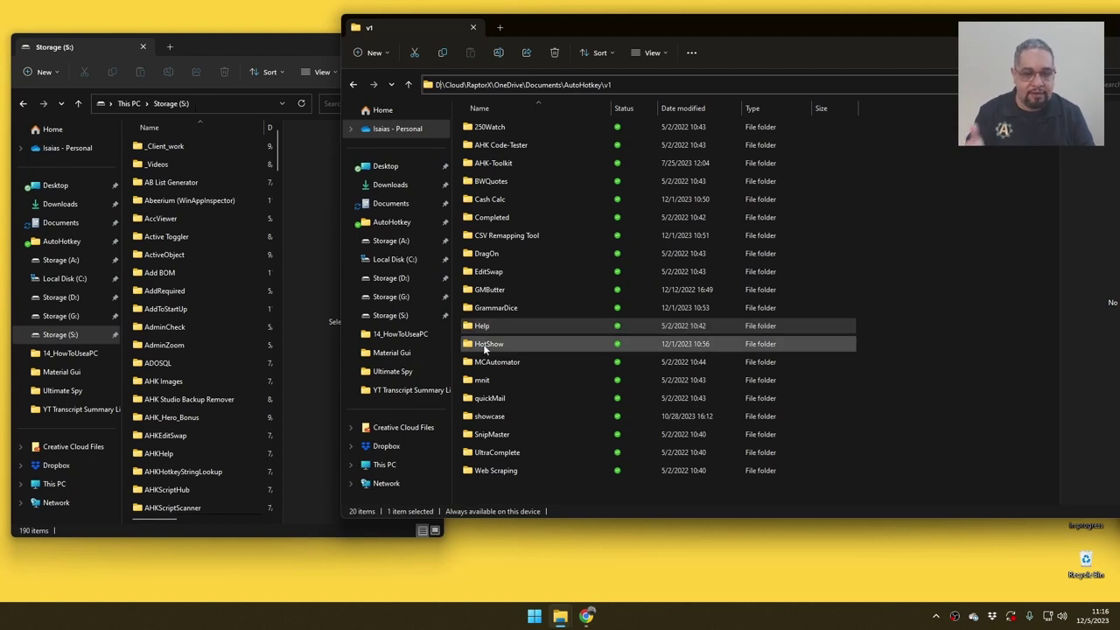
{"action": "left_click_drag", "start_coordinate": [483, 327], "coordinate": [128, 298]}
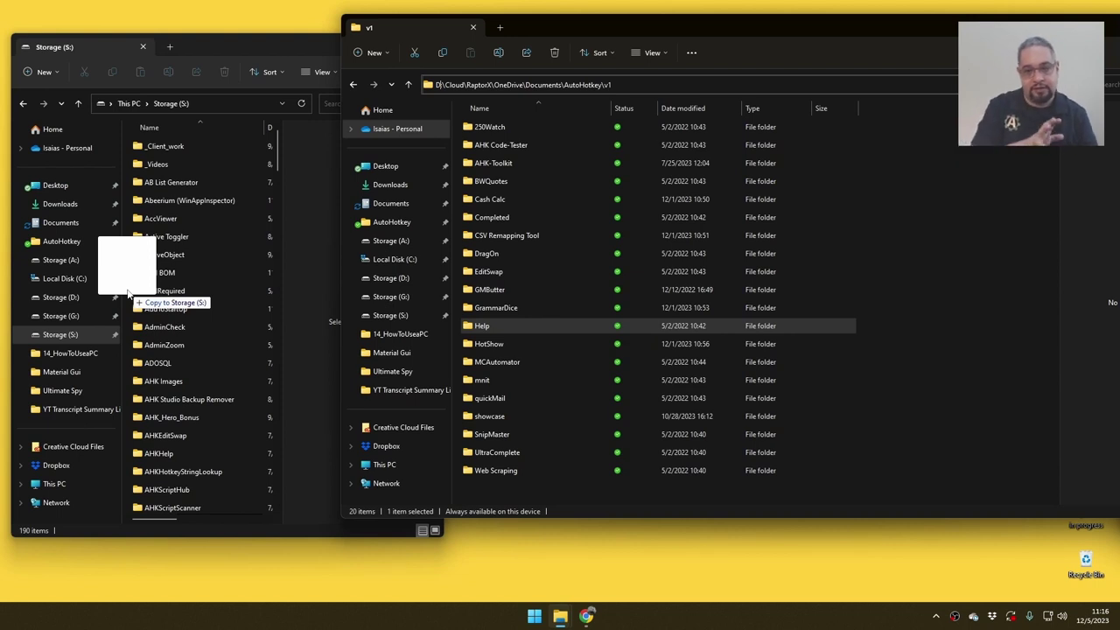
{"action": "left_click_drag", "start_coordinate": [128, 297], "coordinate": [581, 581]}
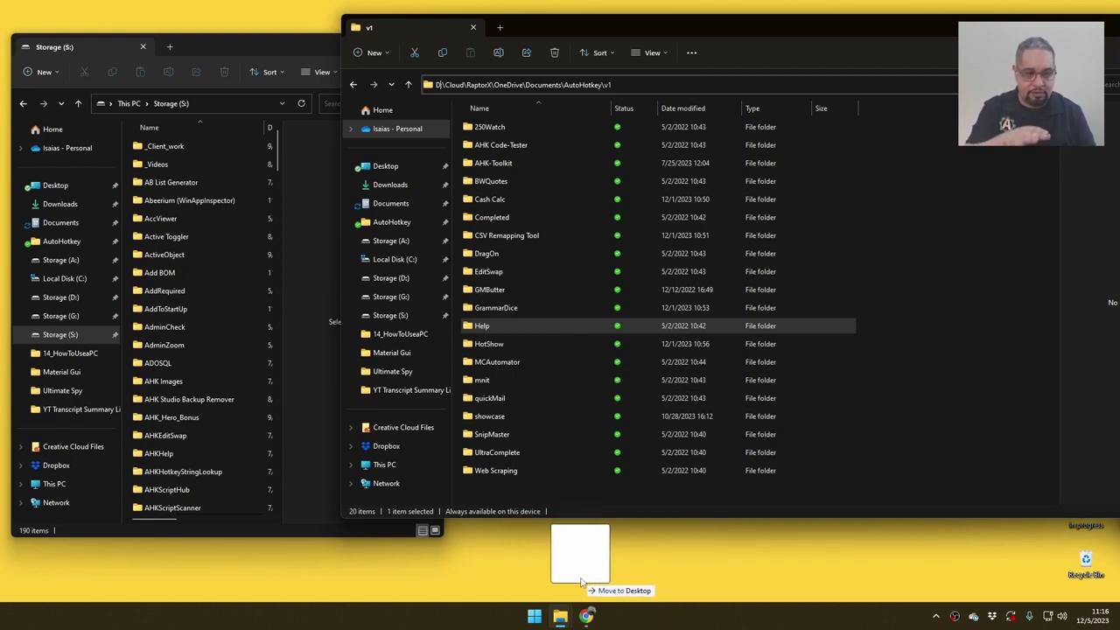
{"action": "left_click_drag", "start_coordinate": [581, 582], "coordinate": [587, 575]}
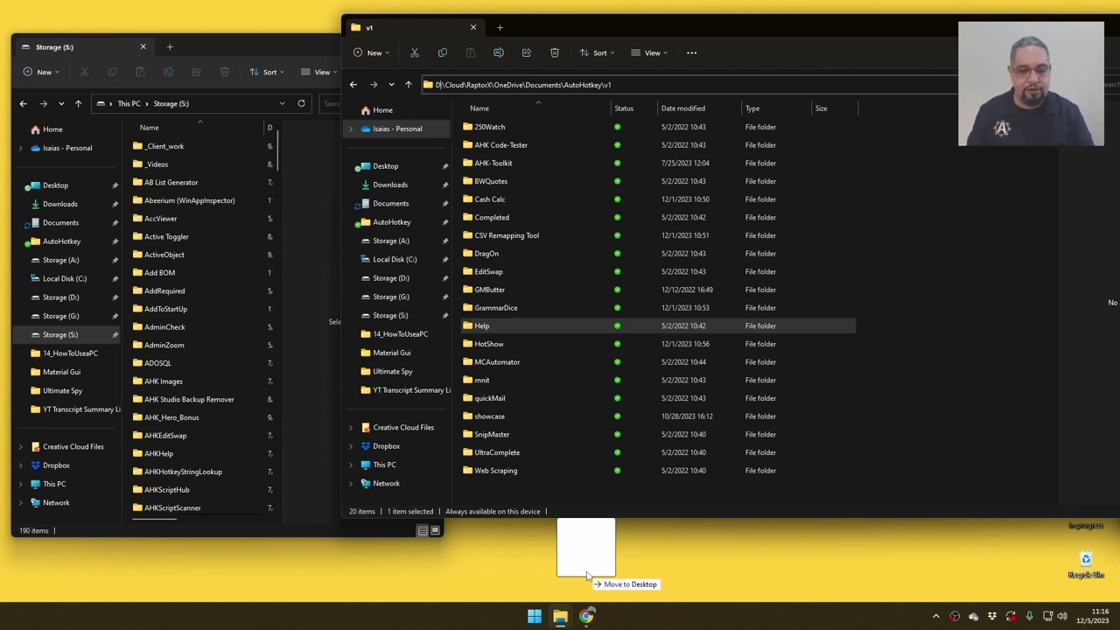
{"action": "left_click_drag", "start_coordinate": [588, 575], "coordinate": [588, 575]}
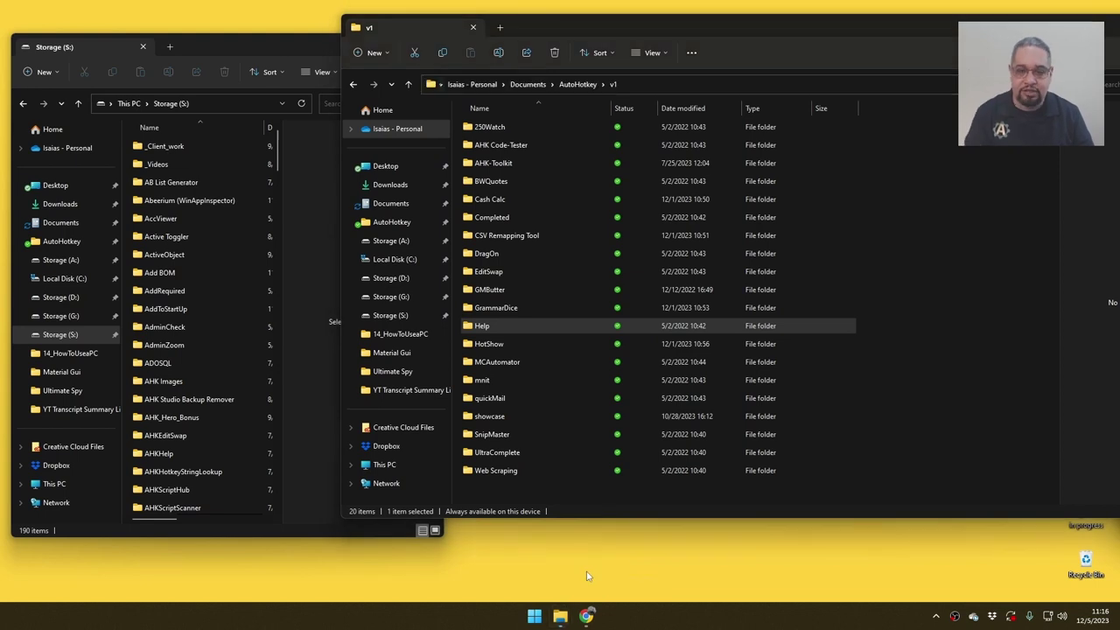
Close Storage (S:), undo the Help move with Ctrl+Z, and hold Help over the desktop as a copy
{"action": "left_click", "coordinate": [235, 51]}
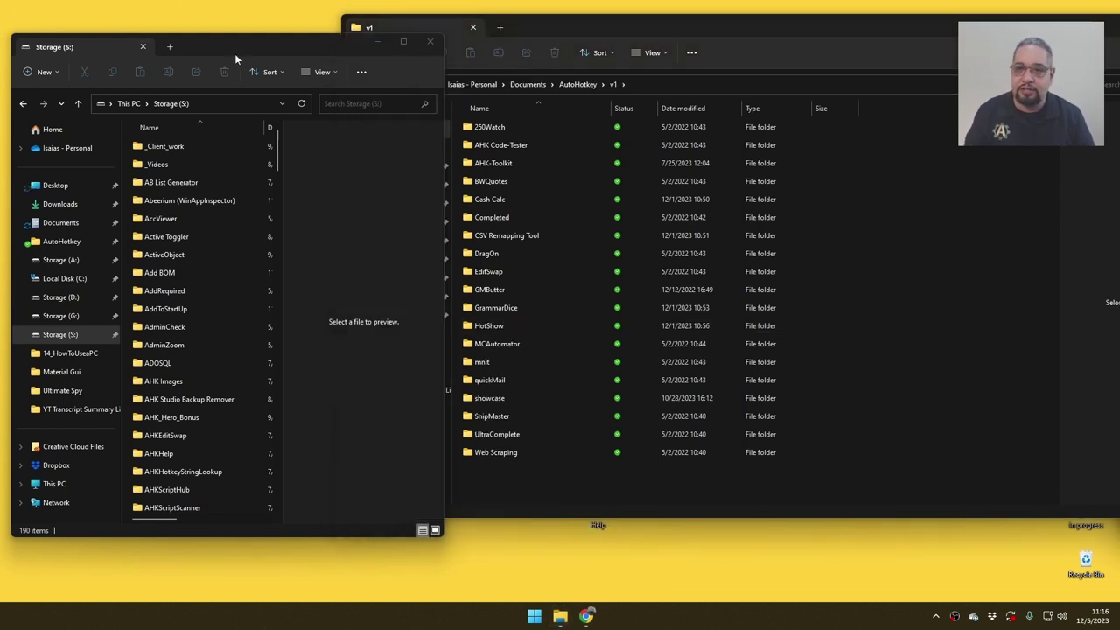
{"action": "left_click", "coordinate": [428, 42]}
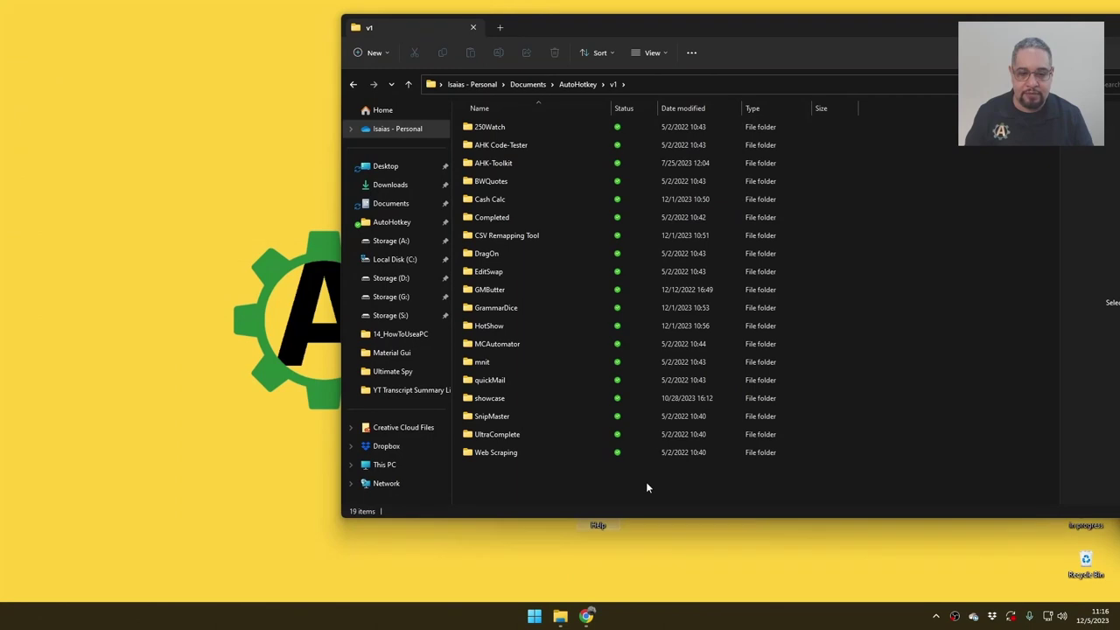
{"action": "key", "text": "ctrl+z"}
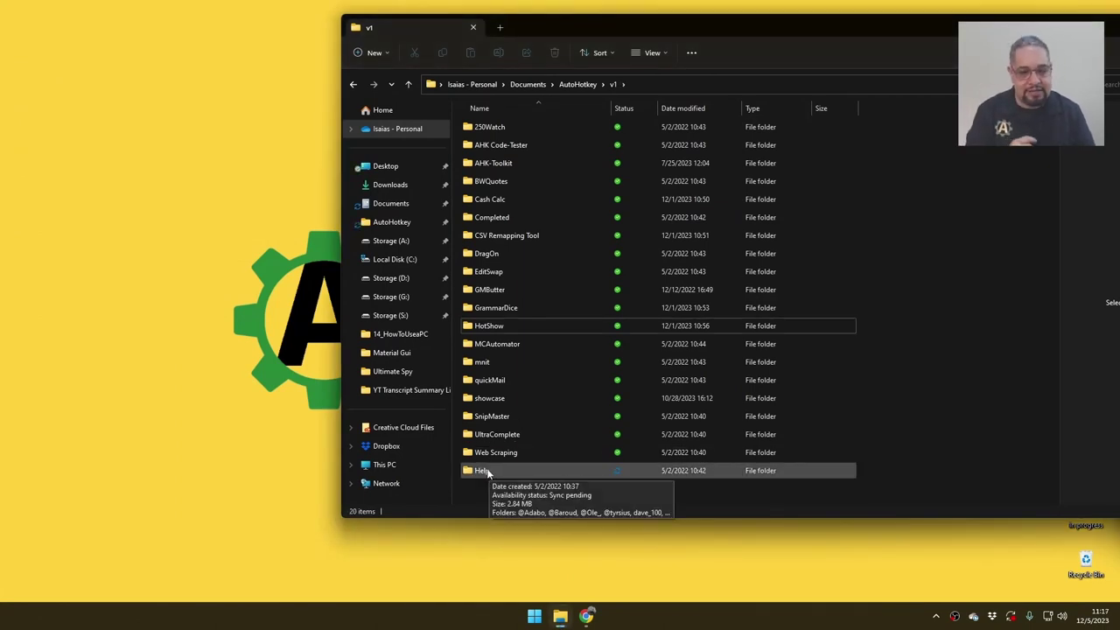
{"action": "left_click_drag", "start_coordinate": [487, 472], "coordinate": [139, 402]}
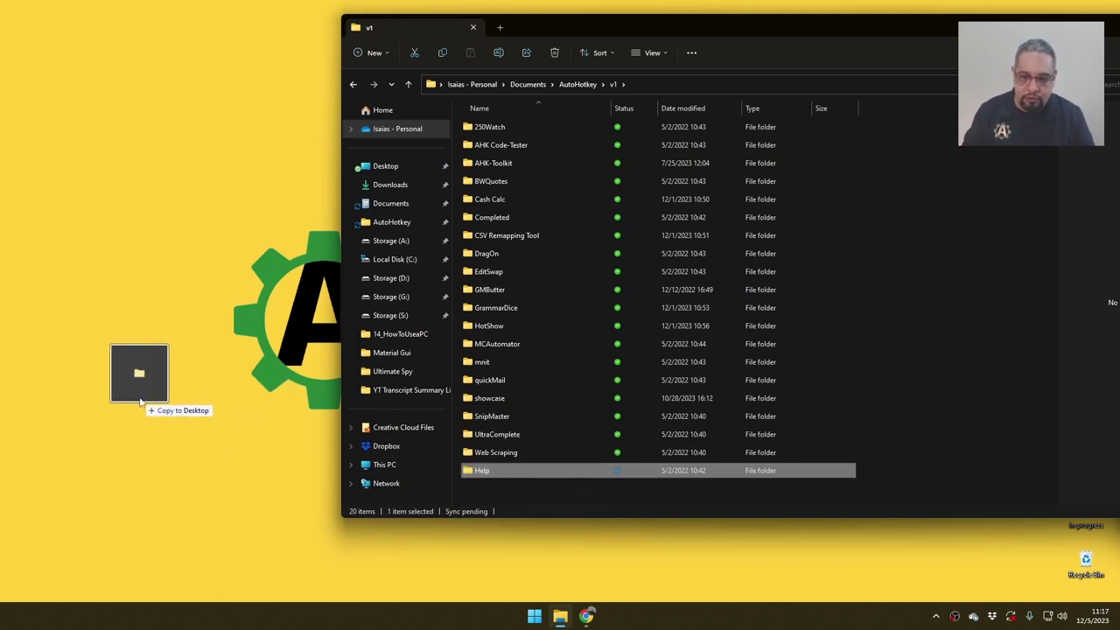
{"action": "left_click_drag", "start_coordinate": [140, 402], "coordinate": [102, 446]}
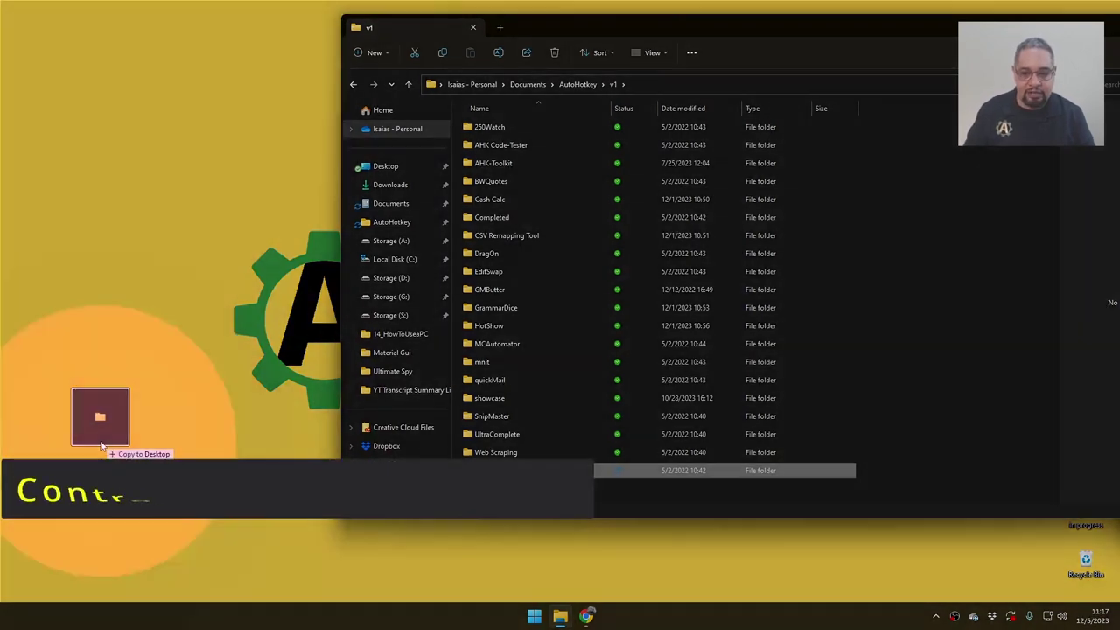
{"action": "left_click_drag", "start_coordinate": [102, 446], "coordinate": [127, 412]}
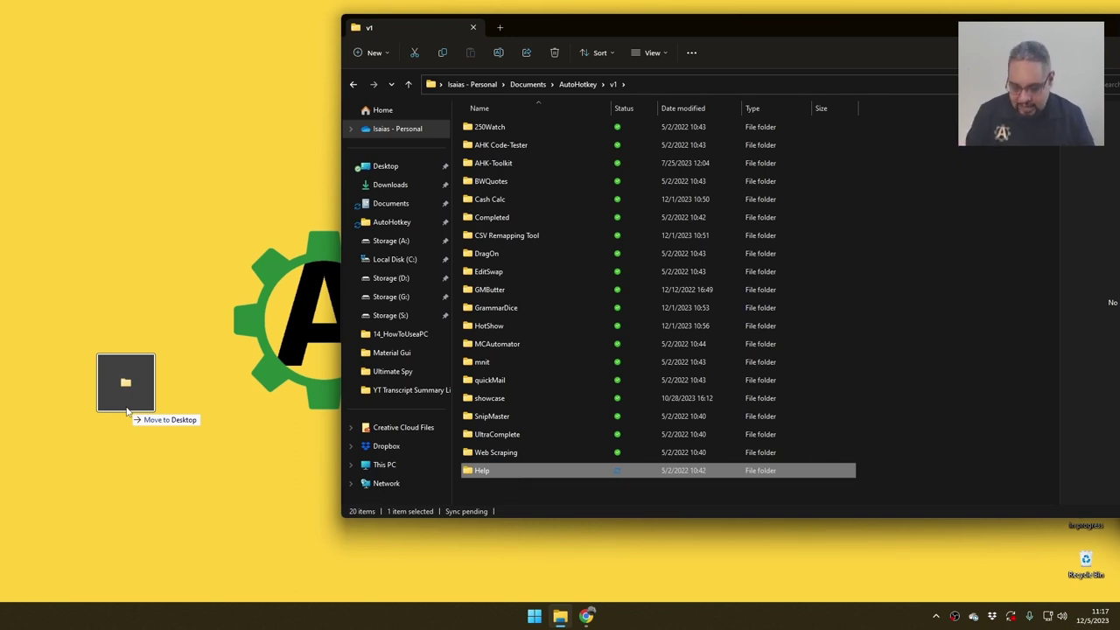
{"action": "left_click_drag", "start_coordinate": [127, 409], "coordinate": [66, 373]}
{"action": "key", "text": "alt"}
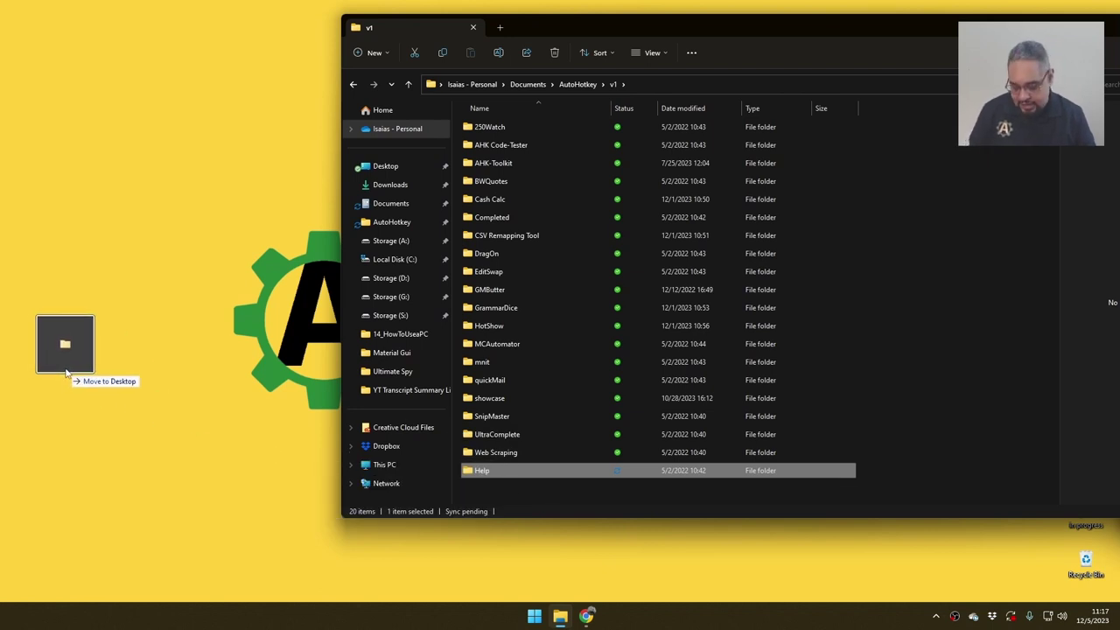
{"action": "key", "text": "alt"}
{"action": "left_click_drag", "start_coordinate": [66, 373], "coordinate": [122, 311]}
{"action": "left_click_drag", "start_coordinate": [151, 391], "coordinate": [73, 207]}
{"action": "key", "text": "Delete"}
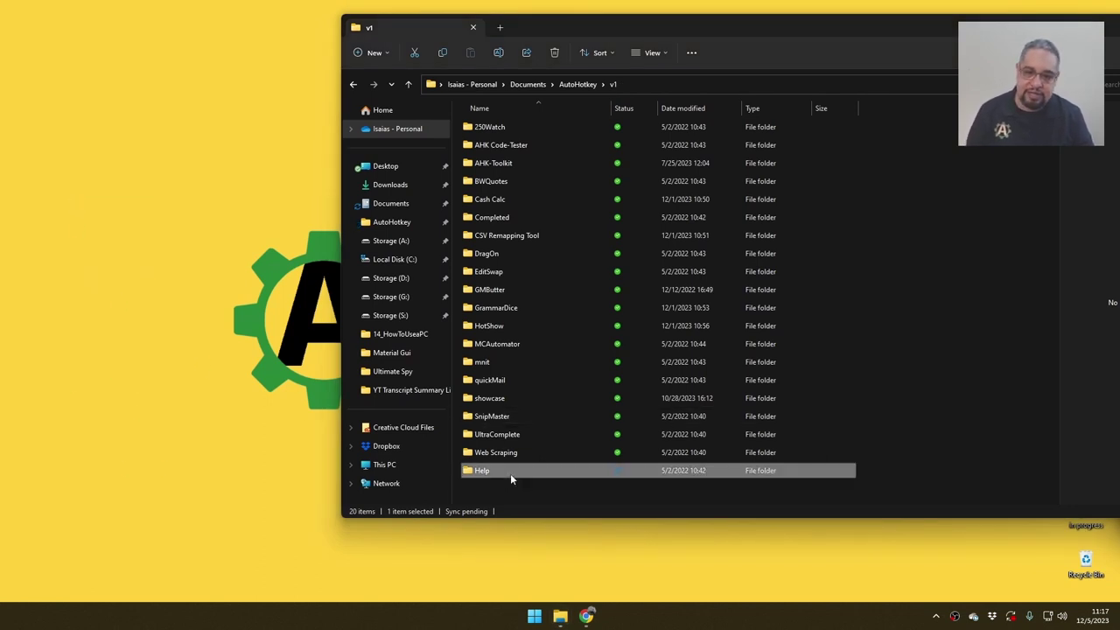
{"action": "left_click_drag", "start_coordinate": [511, 473], "coordinate": [175, 391]}
{"action": "key", "text": "ctrl"}
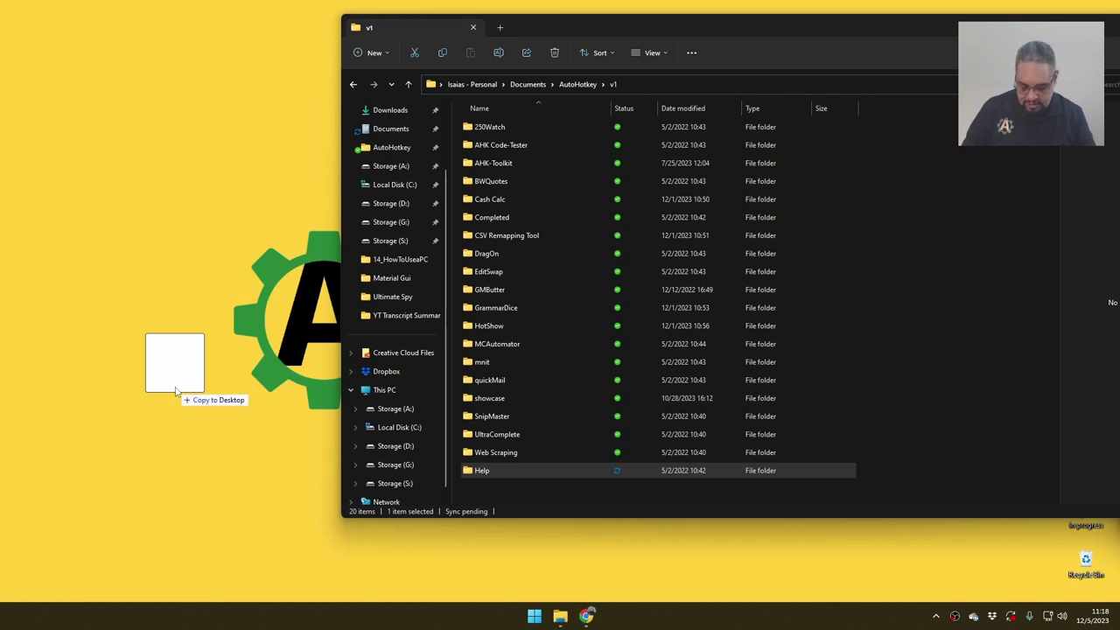
{"action": "left_click_drag", "start_coordinate": [175, 391], "coordinate": [503, 472]}
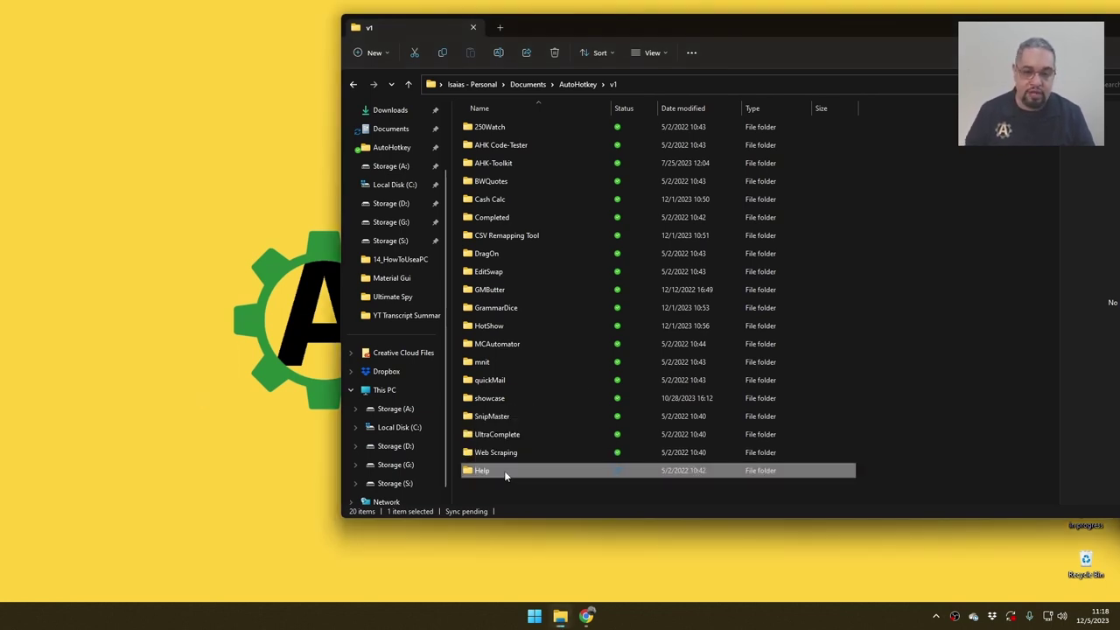
{"action": "left_click", "coordinate": [560, 616]}
{"action": "left_click", "coordinate": [569, 617]}
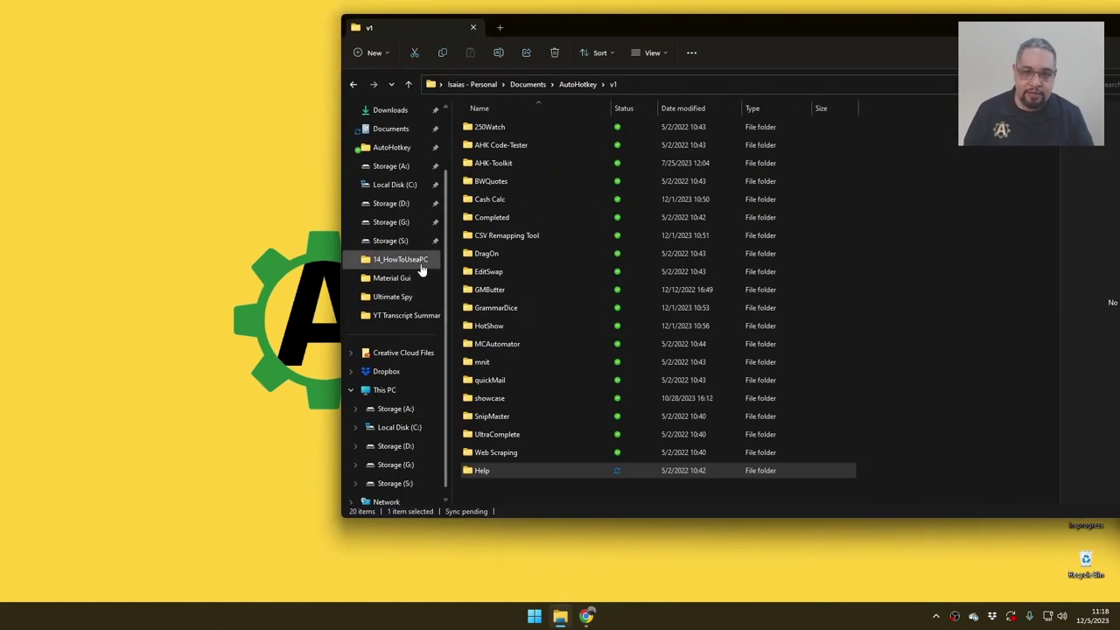
{"action": "right_click", "coordinate": [400, 243]}
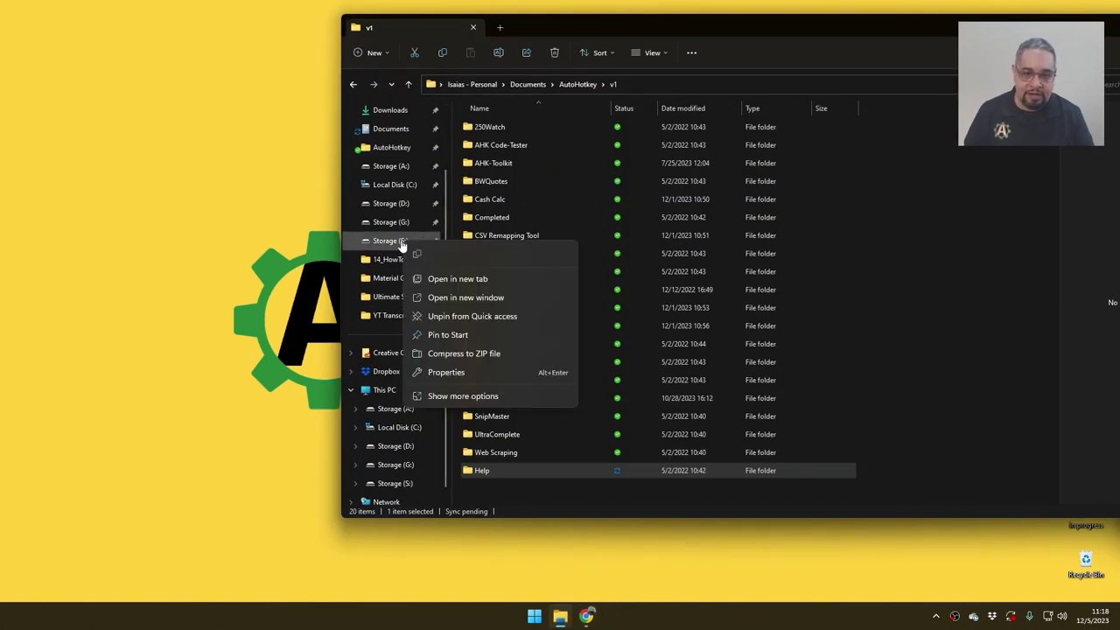
{"action": "left_click", "coordinate": [471, 280]}
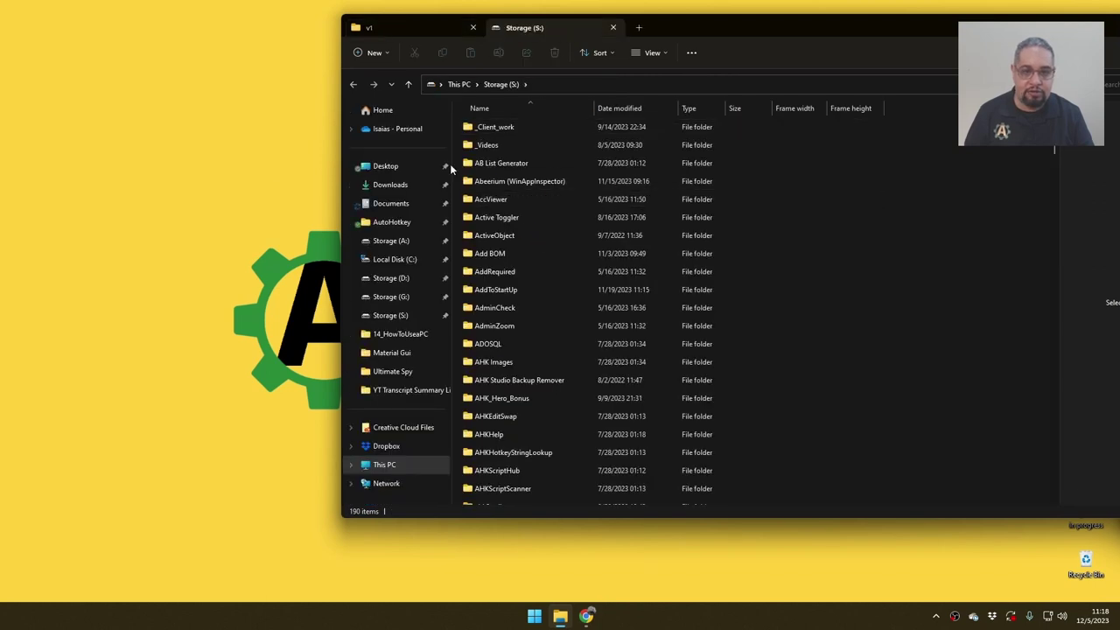
{"action": "left_click", "coordinate": [611, 28]}
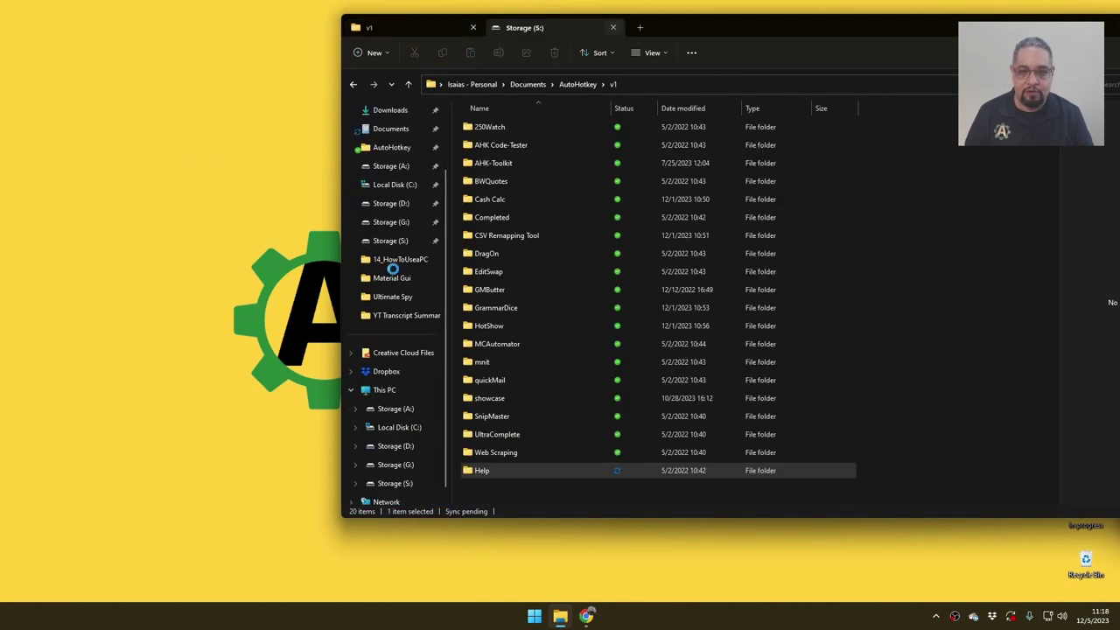
{"action": "right_click", "coordinate": [405, 240]}
{"action": "left_click", "coordinate": [477, 297]}
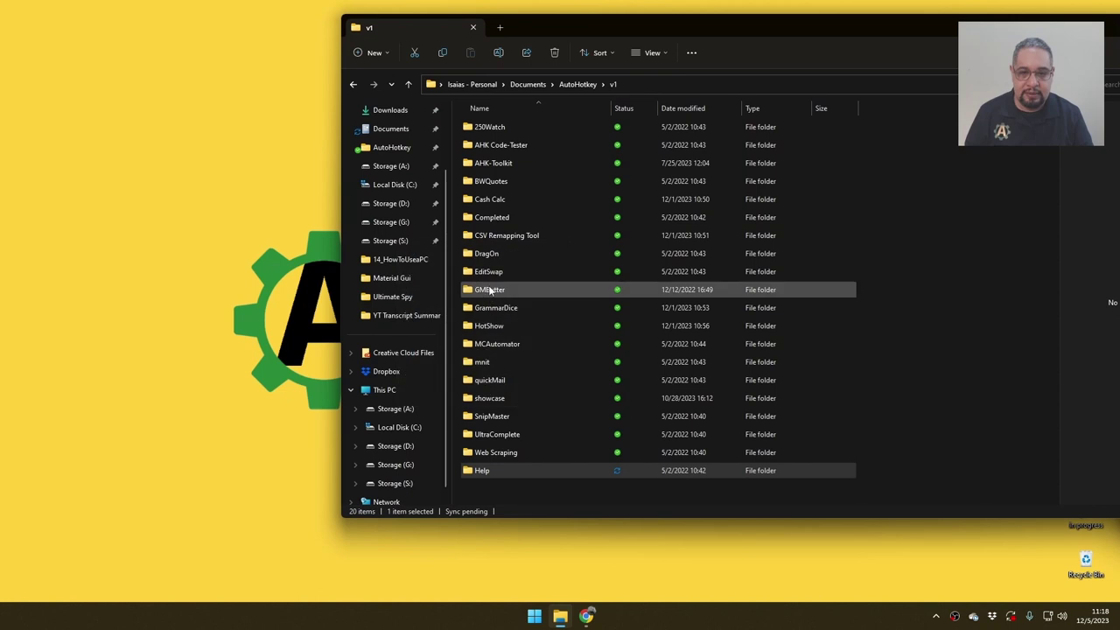
{"action": "left_click_drag", "start_coordinate": [481, 470], "coordinate": [532, 477]}
{"action": "key", "text": "shift"}
{"action": "key", "text": "alt"}
{"action": "key", "text": "ctrl"}
{"action": "key", "text": "shift"}
{"action": "right_click", "coordinate": [303, 46]}
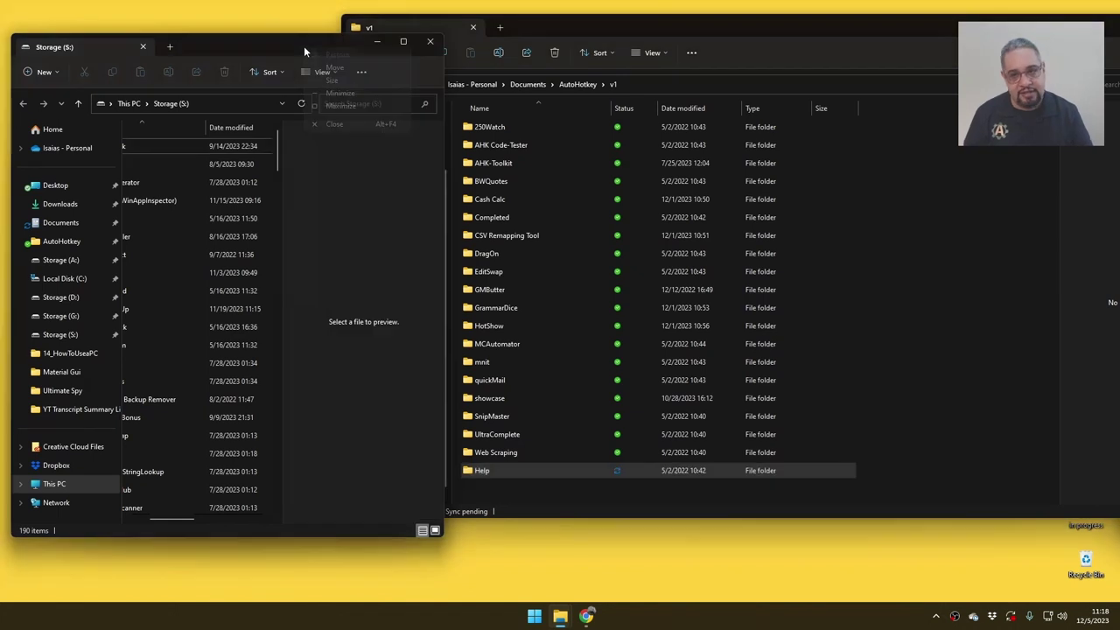
{"action": "left_click", "coordinate": [429, 43]}
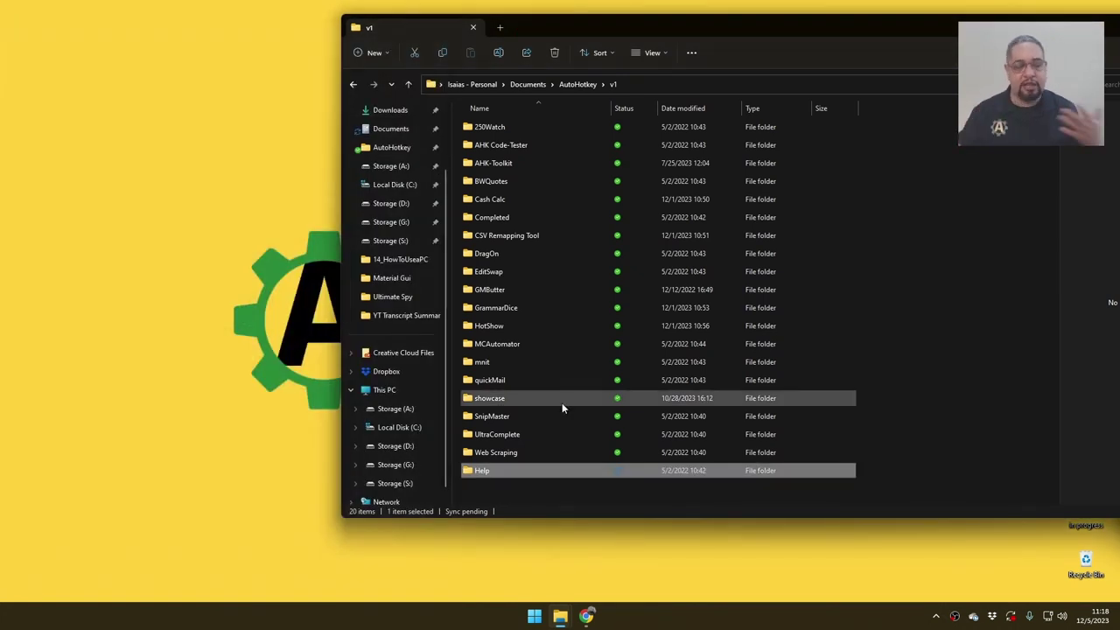